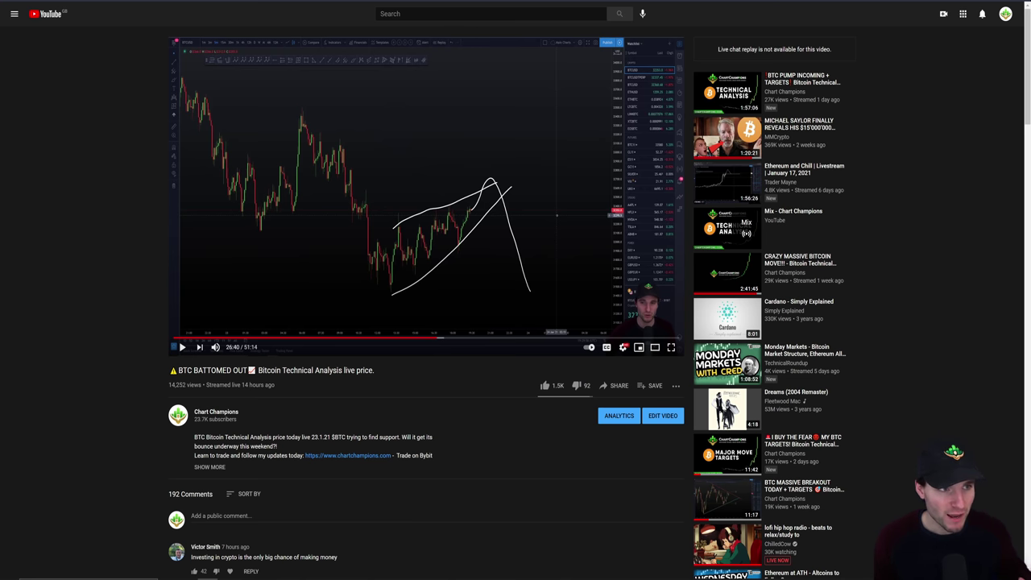
- Switch from the BTC BATTOMED OUT YouTube video to the Instagram rising-wedge story
key("ctrl+Tab")
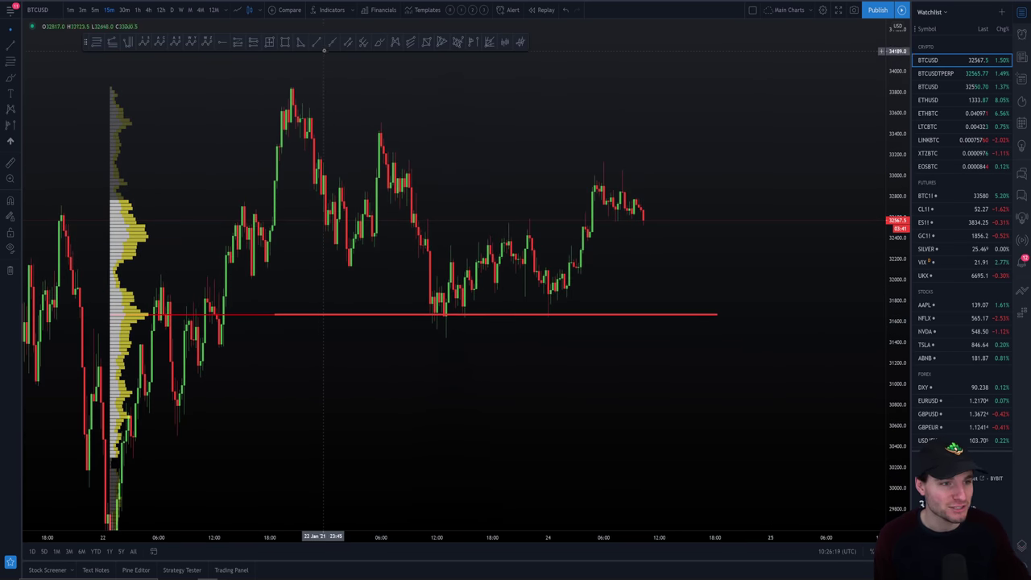
- Brush the upper and lower white wedge lines above the red support line
left_click(380, 42)
left_click(442, 261)
left_click_drag(464, 245, 527, 214)
left_click_drag(453, 336, 538, 234)
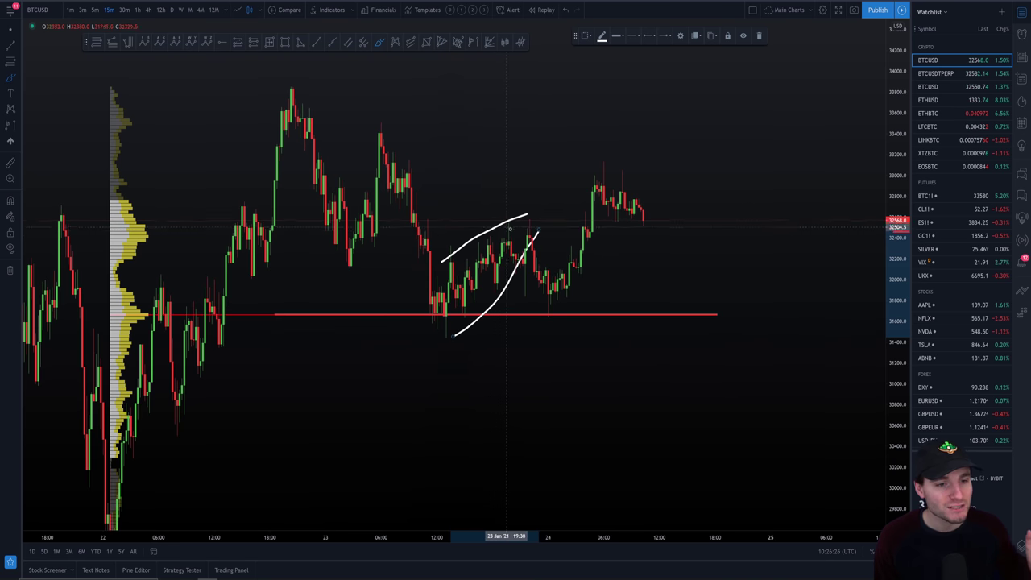
- Sketch a breakdown path out of the wedge, undo it, and recentre the chart
left_click_drag(525, 216, 552, 298)
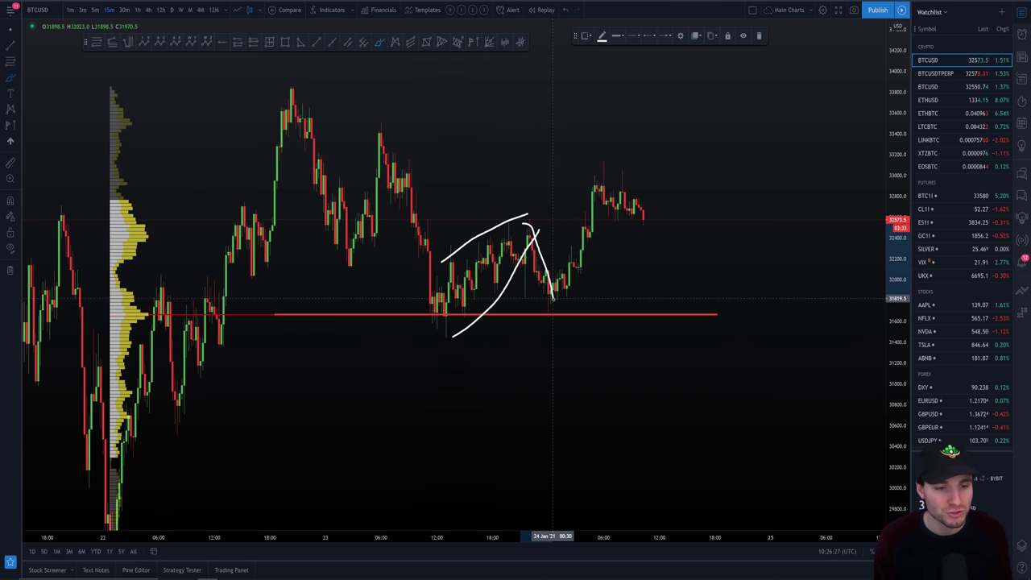
key("ctrl+z")
mouse_move(752, 416)
left_mouse_down()
mouse_move(707, 437)
mouse_move(752, 400)
mouse_move(734, 392)
mouse_move(716, 426)
left_mouse_up()
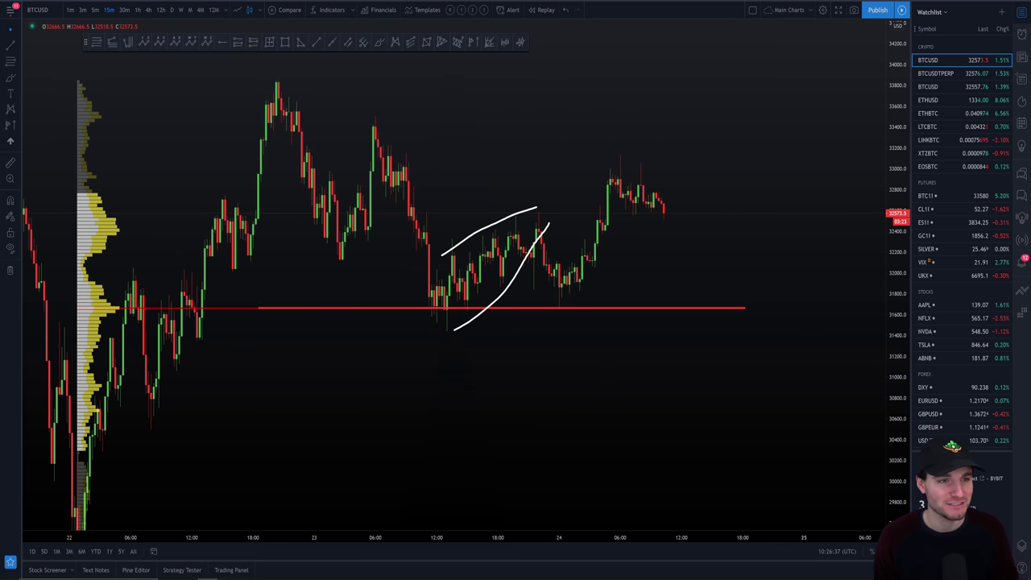
key("alt+Tab")
- Enlarge the posted rising-wedge chart image in Discord, then close the preview
left_click(244, 302)
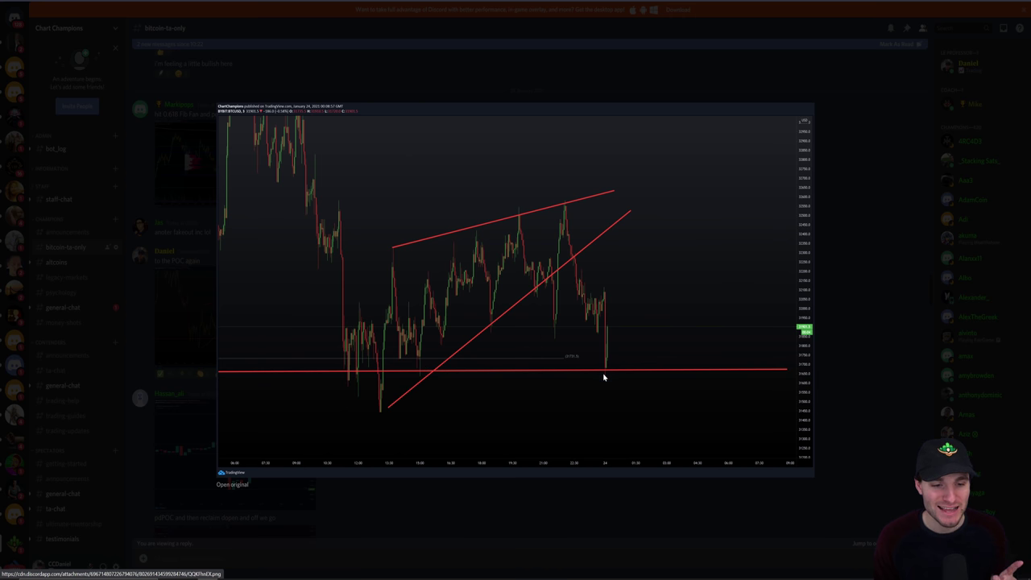
left_click(600, 510)
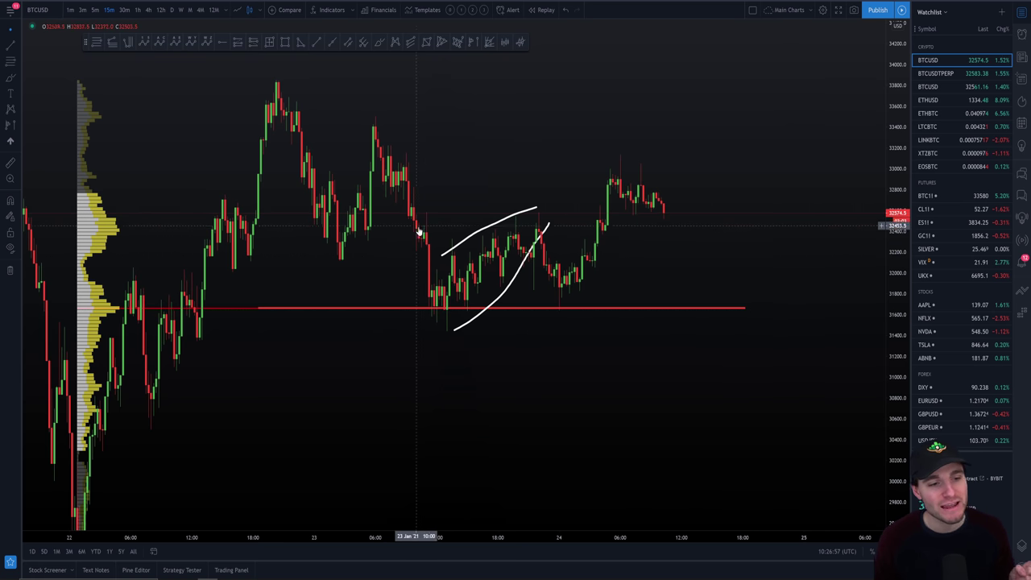
- Check the red support line, zoom in, and try two brush sketches, undoing both
left_click(440, 307)
left_click(446, 316)
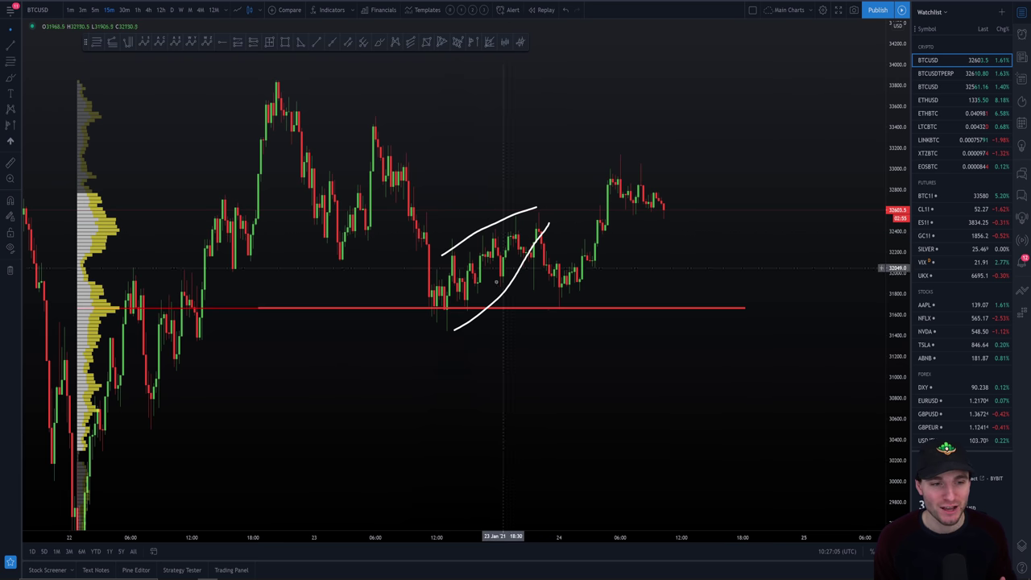
scroll(362, 98, "up", 1)
left_click(380, 43)
mouse_move(221, 78)
left_mouse_down()
mouse_move(294, 108)
mouse_move(431, 192)
mouse_move(397, 230)
mouse_move(169, 231)
left_mouse_up()
key("ctrl+z")
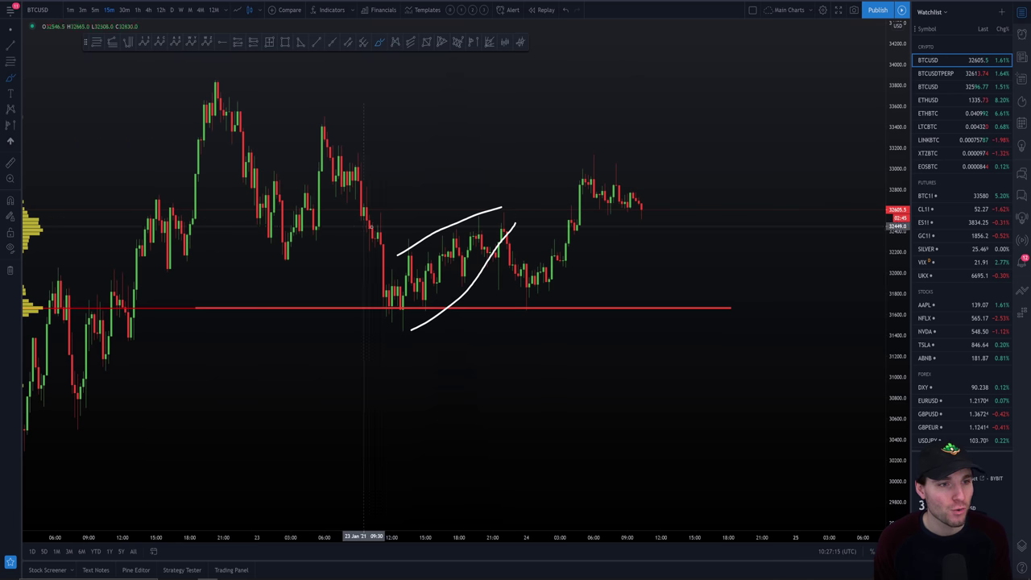
mouse_move(372, 201)
left_mouse_down()
mouse_move(394, 321)
mouse_move(401, 300)
mouse_move(481, 246)
mouse_move(496, 211)
mouse_move(527, 305)
mouse_move(520, 318)
mouse_move(596, 158)
left_mouse_up()
key("ctrl+z")
key("ctrl+z")
key("ctrl+z")
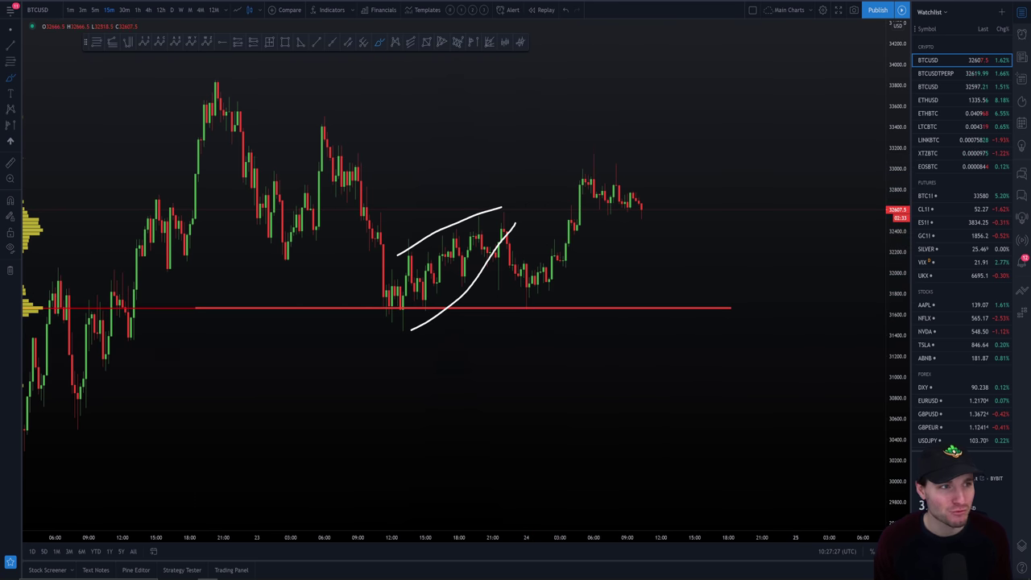
- Cycle through YouTube and Instagram to Discord and enlarge the wedge chart image
key("alt+Tab")
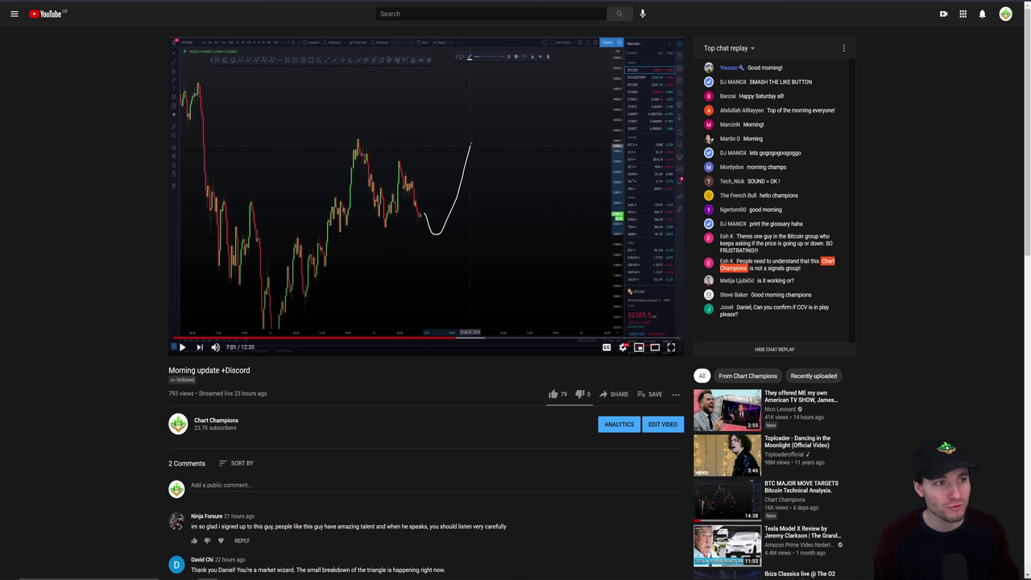
key("alt+Tab")
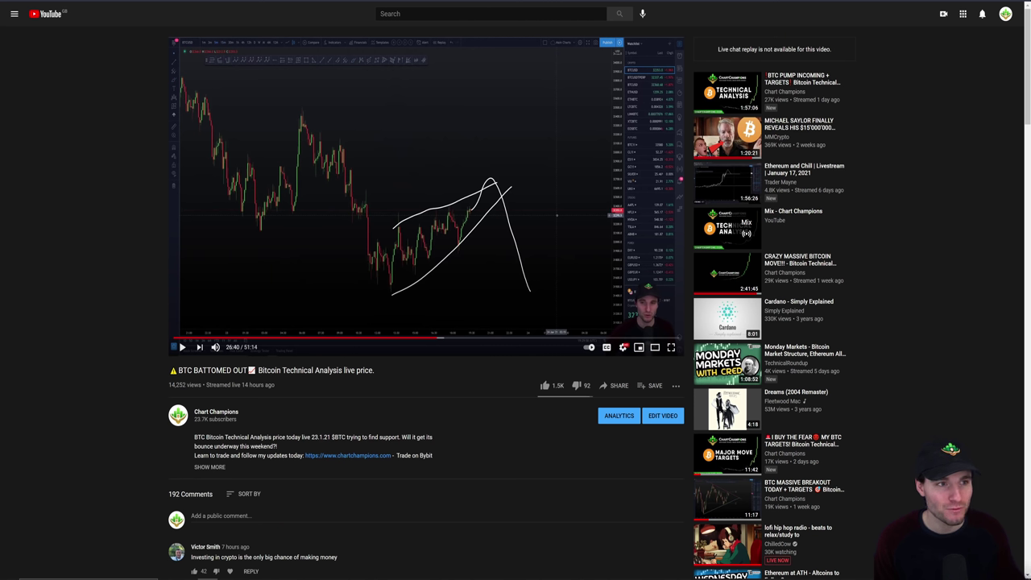
key("alt+Tab")
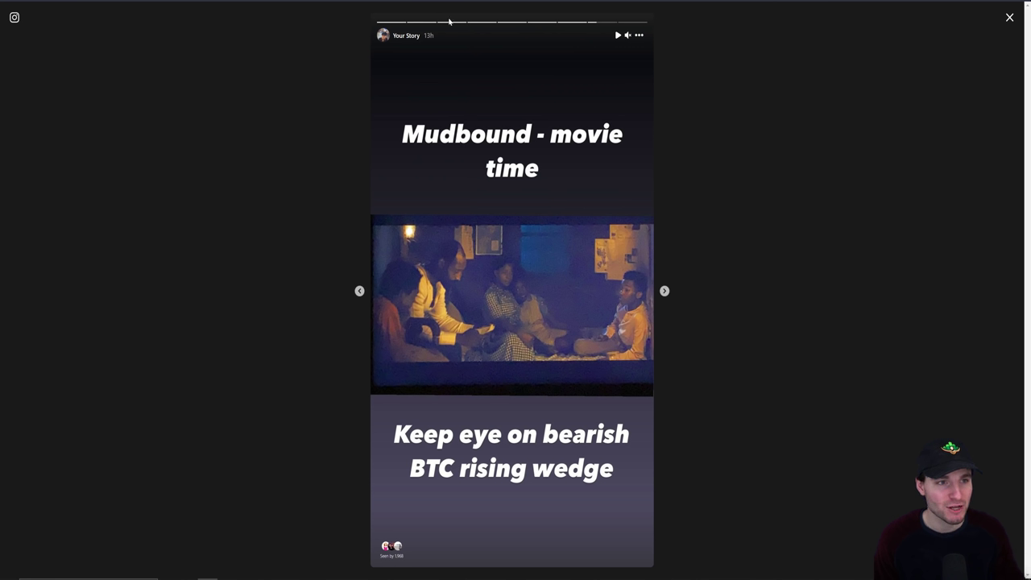
key("alt+Tab")
left_click(253, 320)
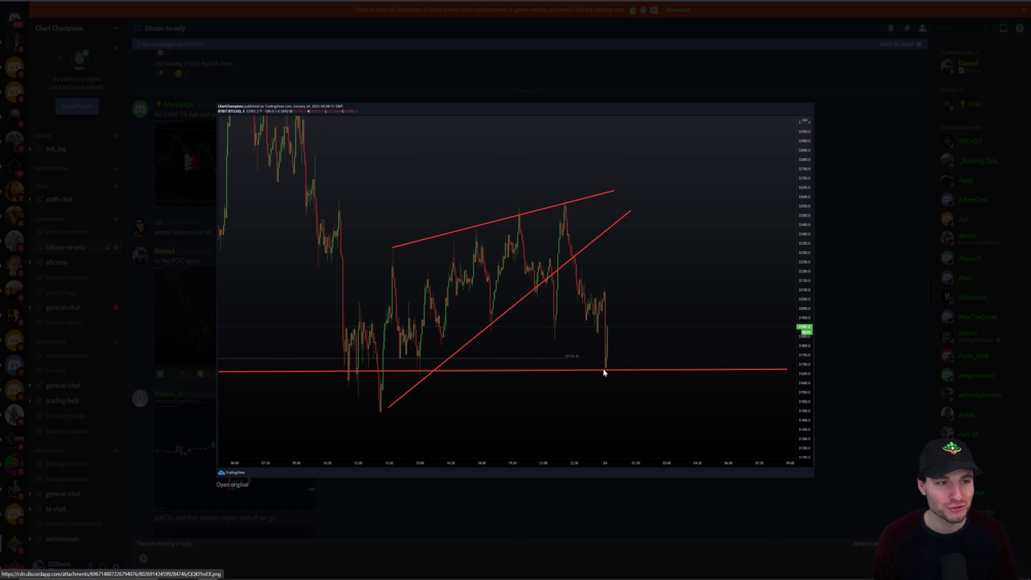
- Leave the Discord image and return to the TradingView BTCUSD wedge chart
key("alt+Tab")
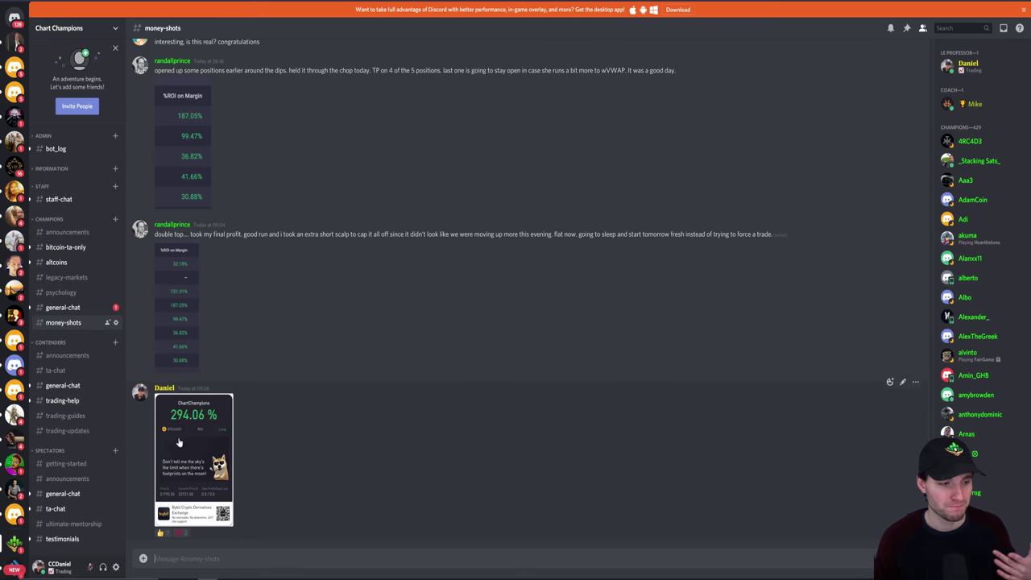
- Brush a dip under the red support line near 31,300, undoing the extra scribble and arrow
left_click(193, 459)
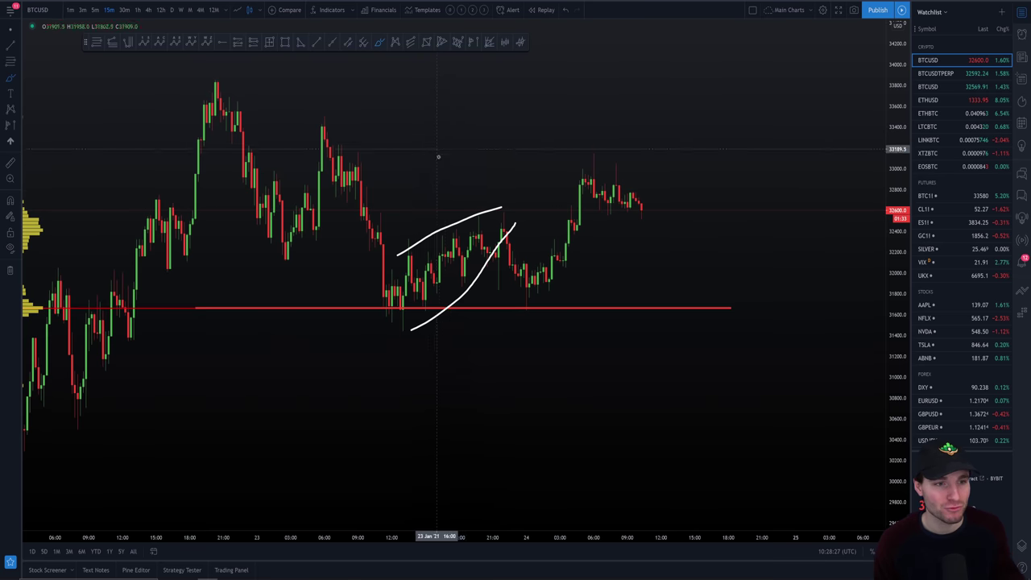
left_click_drag(379, 341, 479, 341)
key("ctrl+z")
key("ctrl+z")
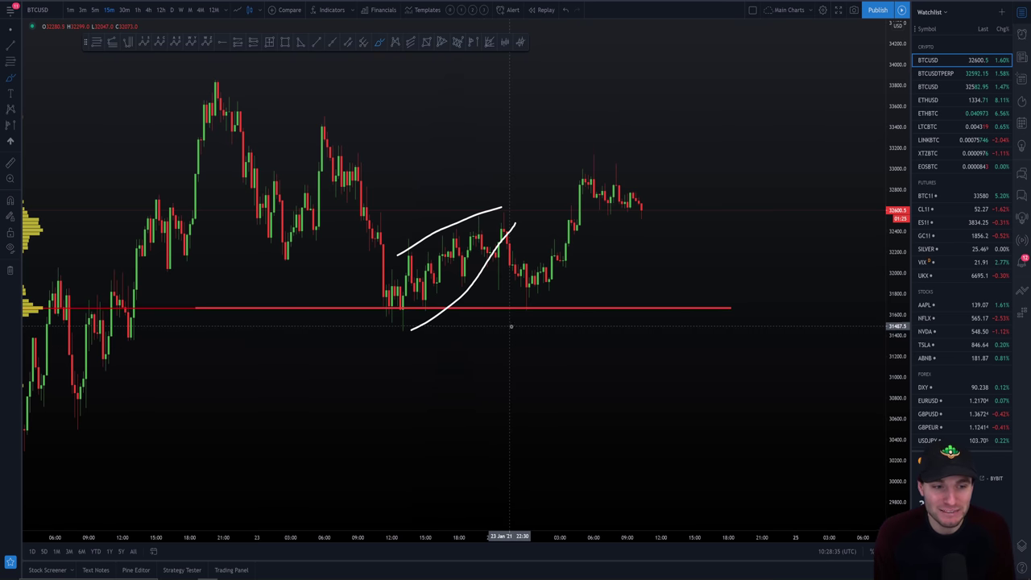
mouse_move(495, 241)
left_mouse_down()
mouse_move(490, 277)
mouse_move(499, 251)
left_mouse_up()
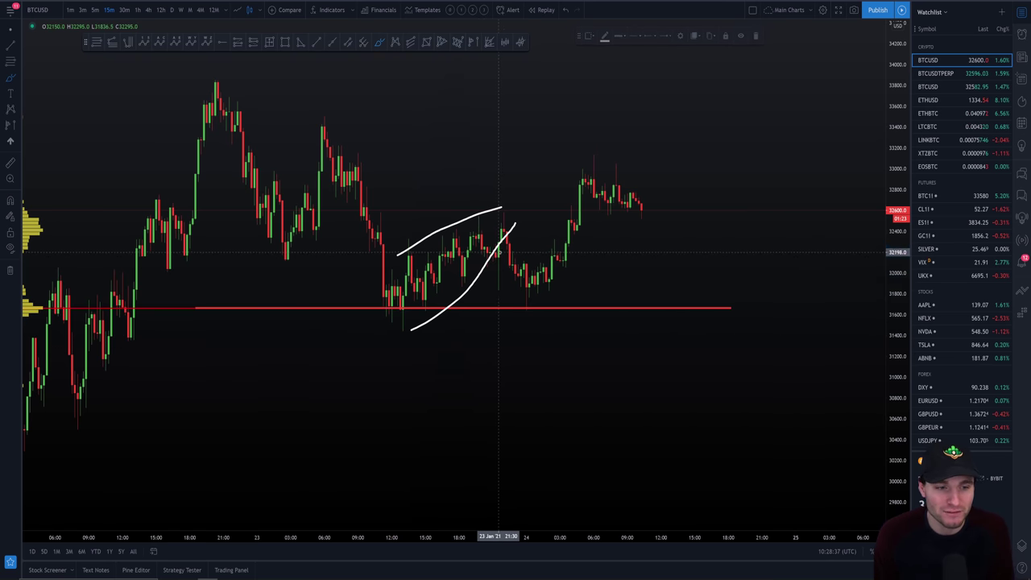
mouse_move(409, 335)
left_mouse_down()
mouse_move(366, 343)
mouse_move(447, 345)
left_mouse_up()
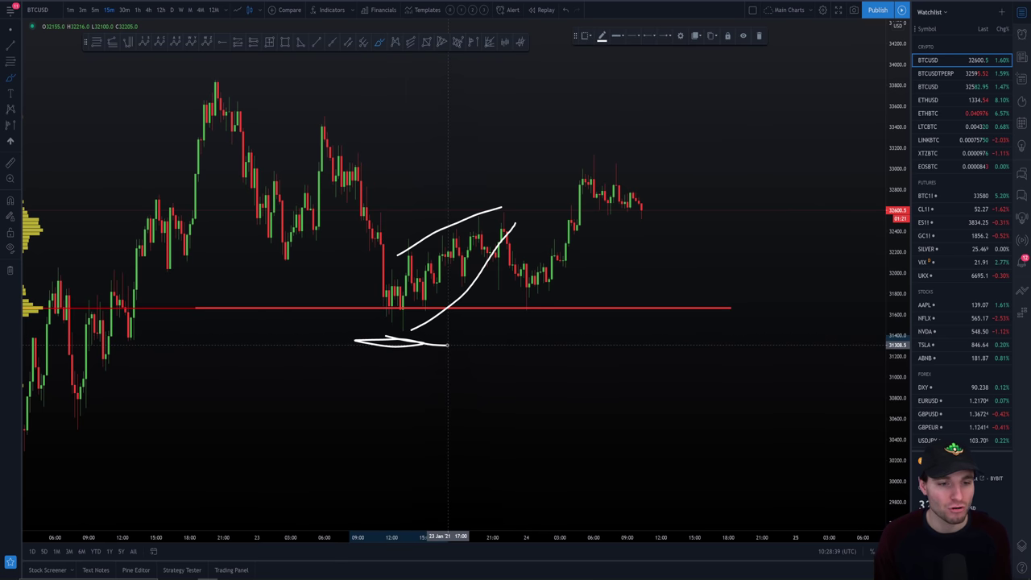
key("ctrl+z")
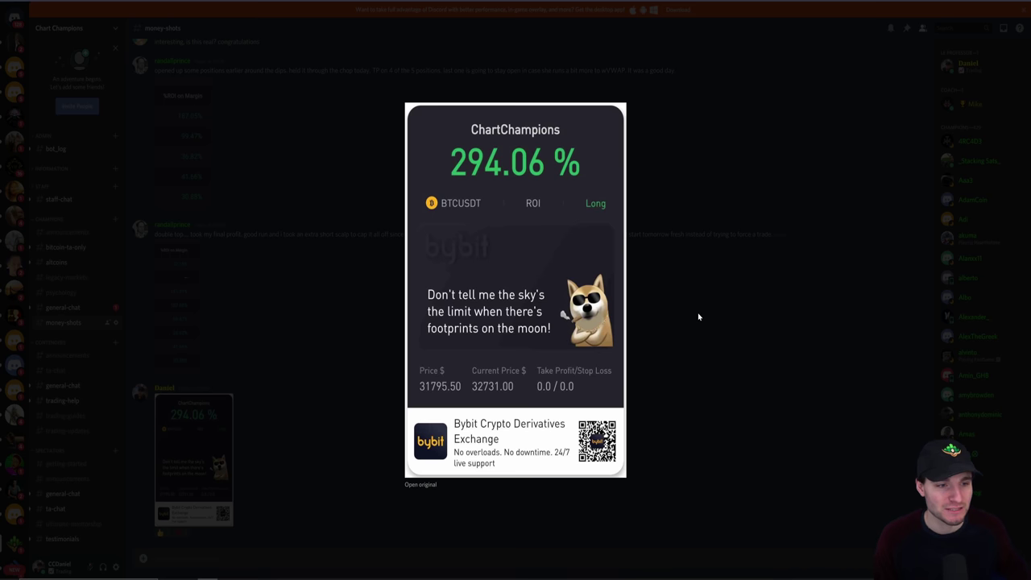
- Close, reopen and close again the enlarged 294.06 % ROI card
left_click(644, 336)
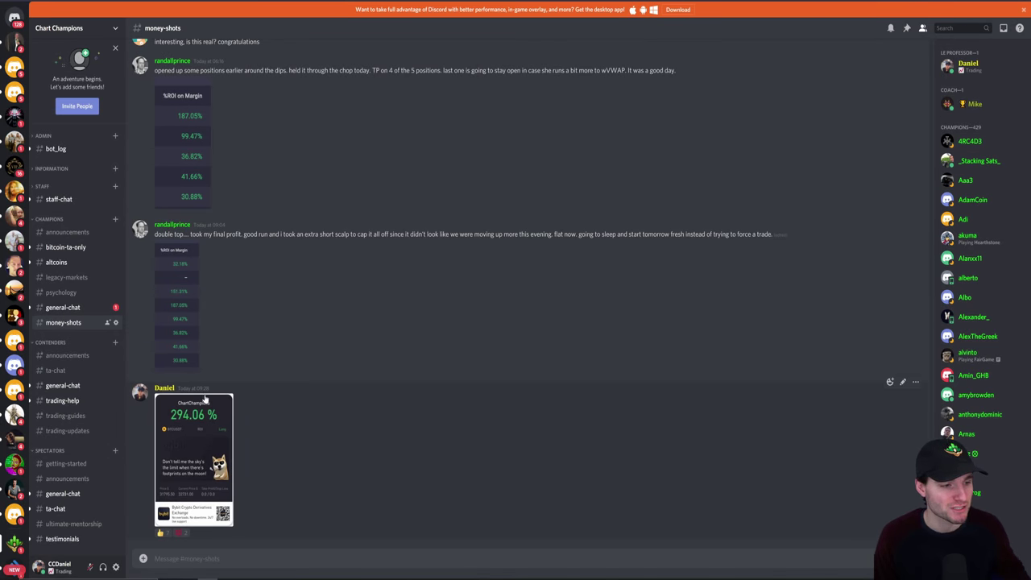
left_click(202, 459)
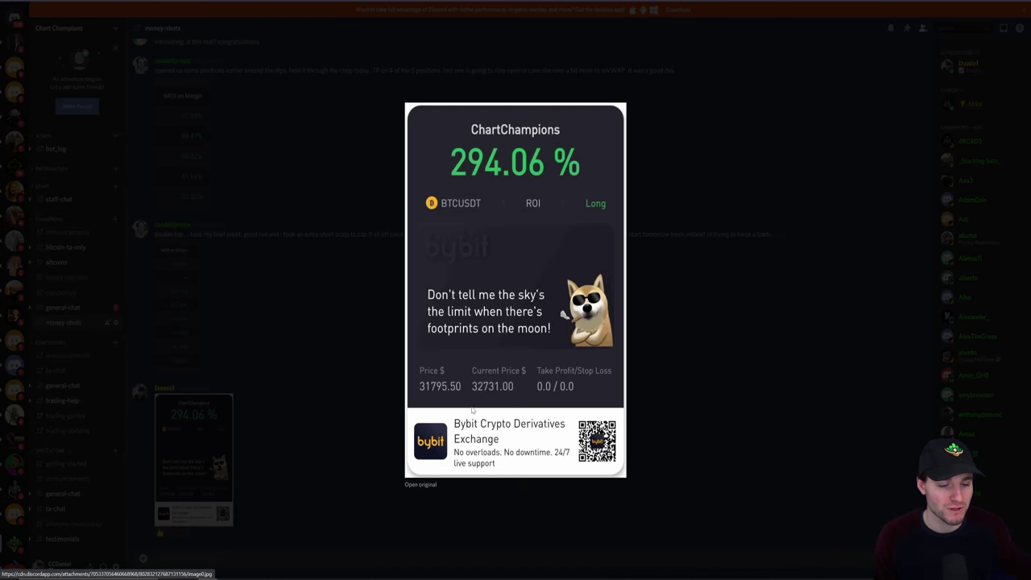
left_click(731, 167)
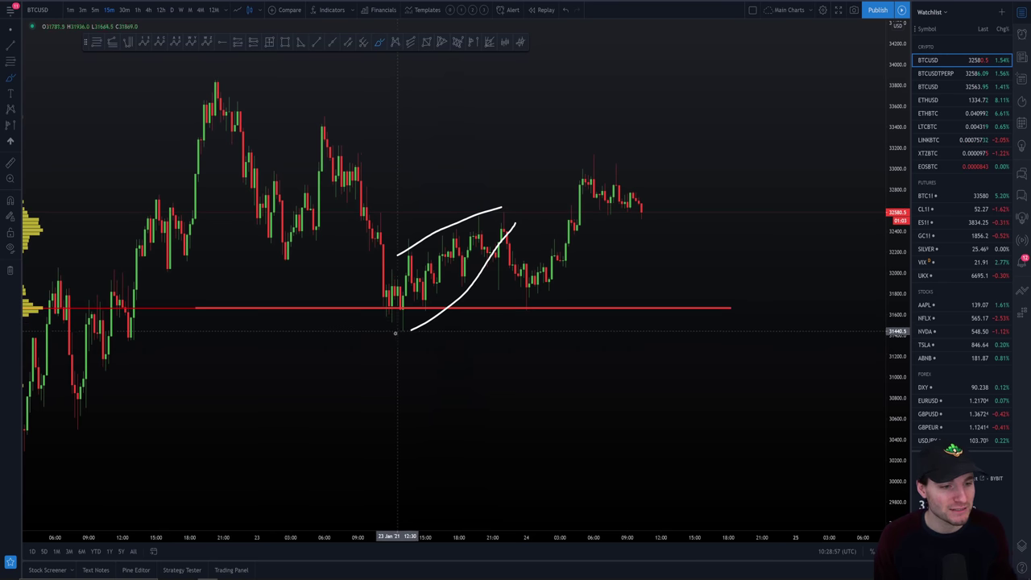
- Remove the stroke below the wedge, dismiss the chart context menu, and zoom in
left_click_drag(407, 330, 358, 345)
key("ctrl+z")
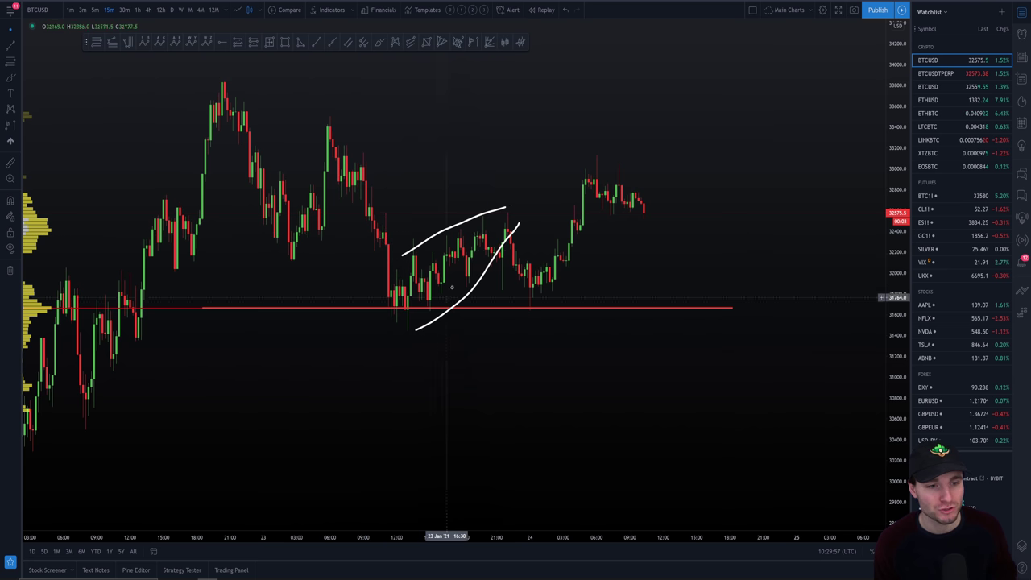
right_click(436, 165)
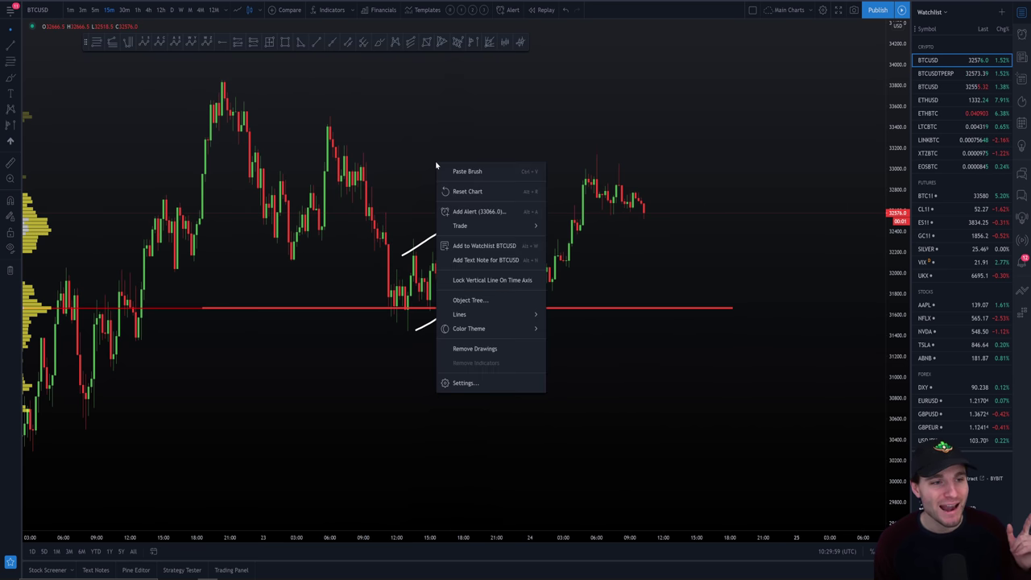
right_click(767, 223)
scroll(732, 306, "up", 3)
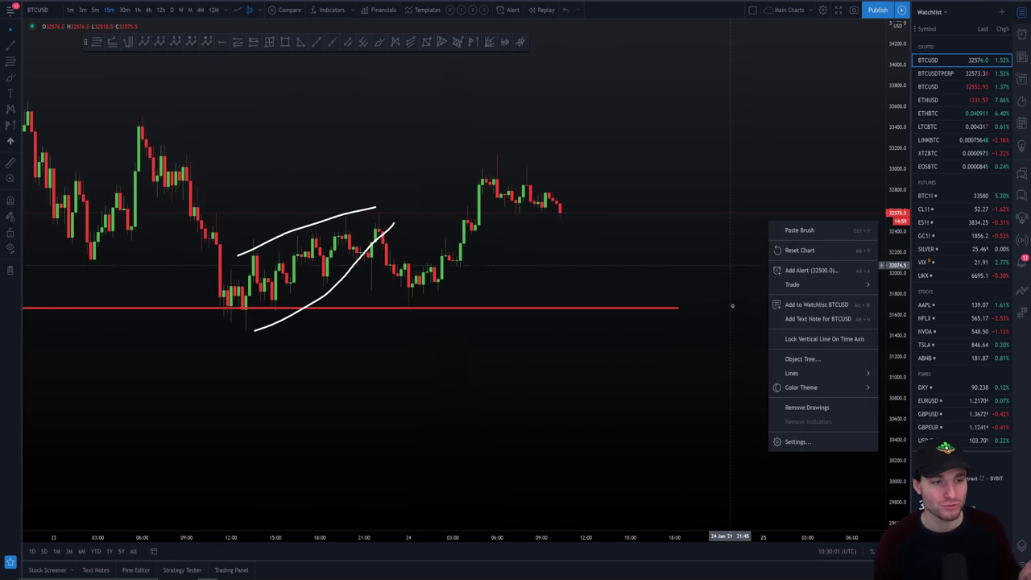
left_click(809, 201)
scroll(716, 418, "up", 3)
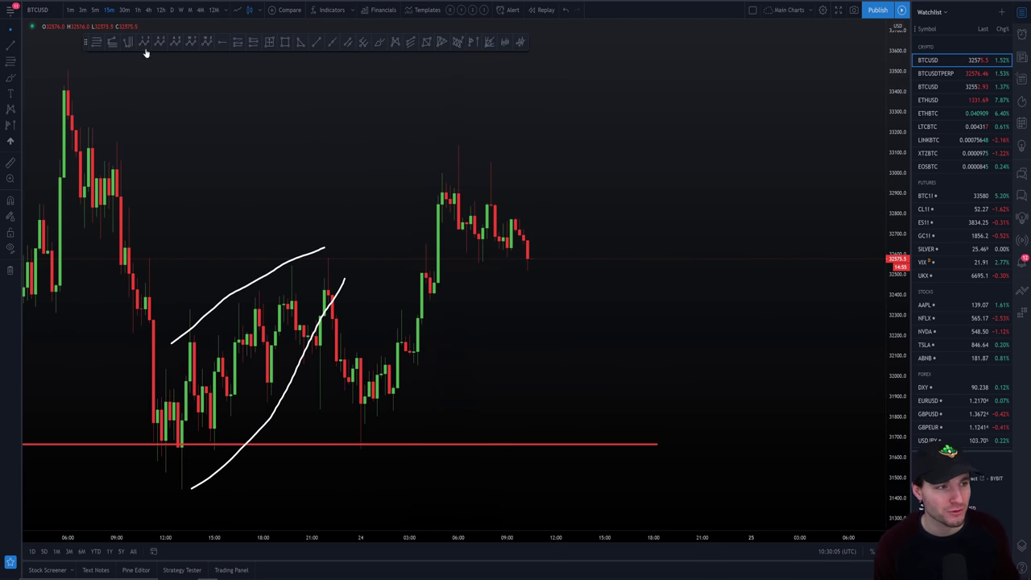
- Place red and blue horizontal levels near 33270 and 33064 from the early-session high
left_click(97, 46)
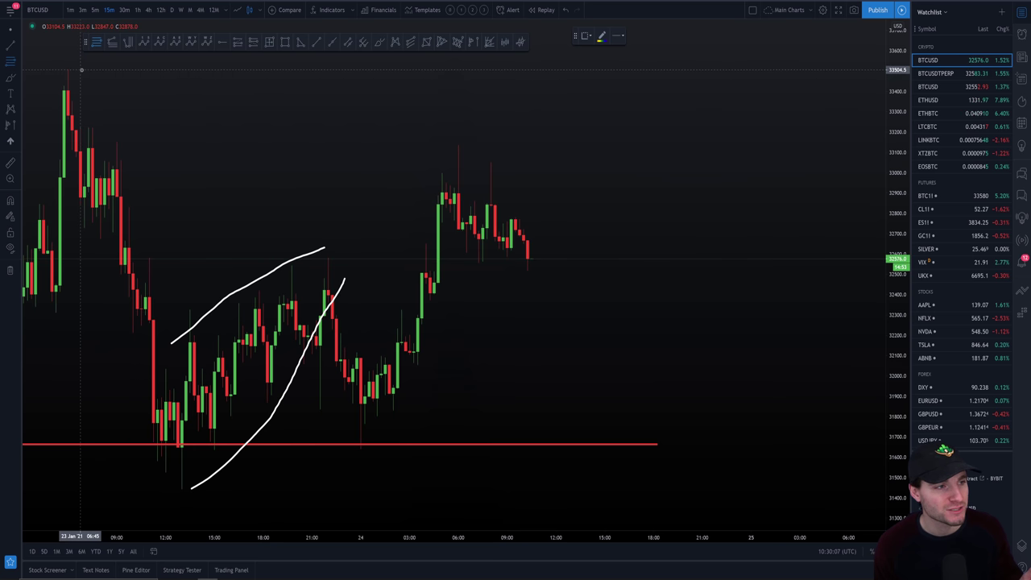
left_click(81, 70)
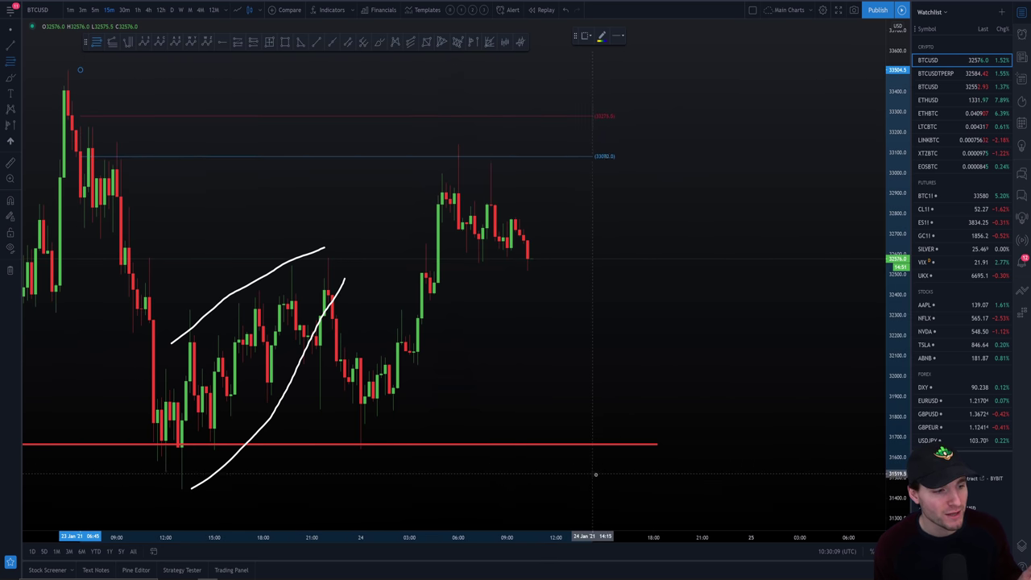
left_click(617, 488)
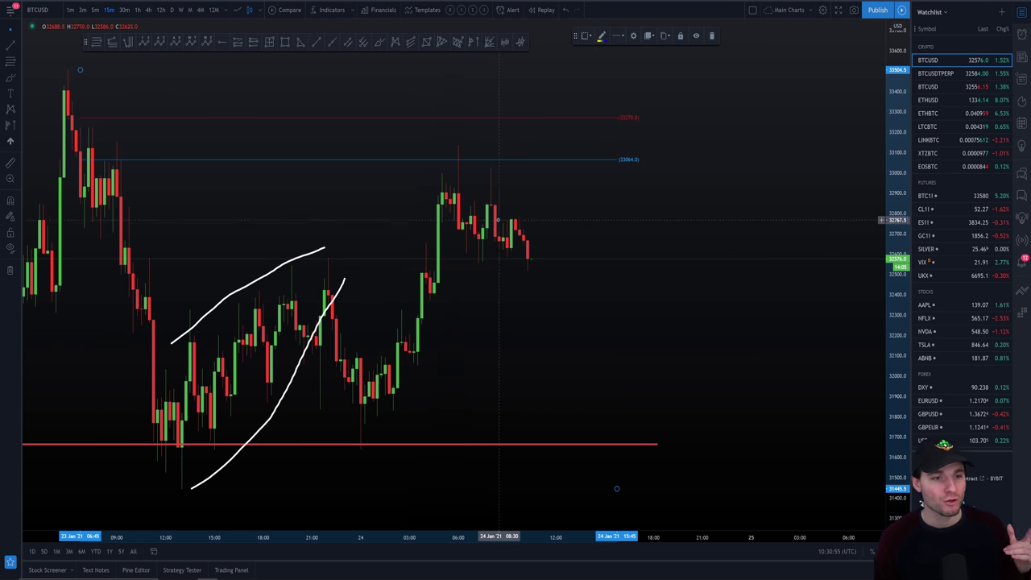
- Brush a descending triangle from about 33,100 down to a flat base near 32,550
left_click(380, 42)
mouse_move(455, 145)
left_mouse_down()
mouse_move(631, 263)
mouse_move(451, 264)
left_mouse_up()
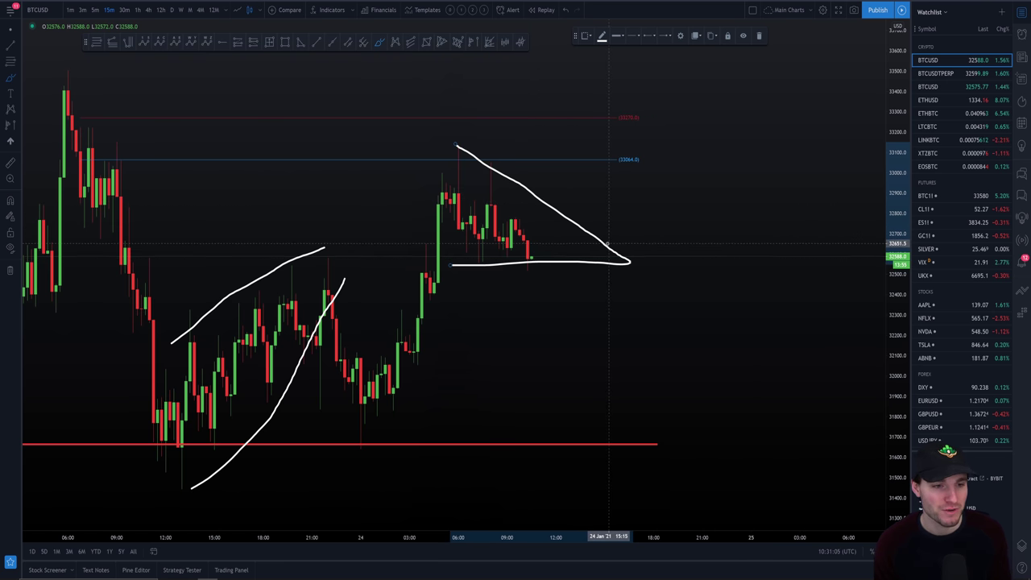
- Measure the triangle at 552.0 (1.70%), delete both projected copies, and switch to ETHBTC
left_click(285, 42)
left_click(519, 266)
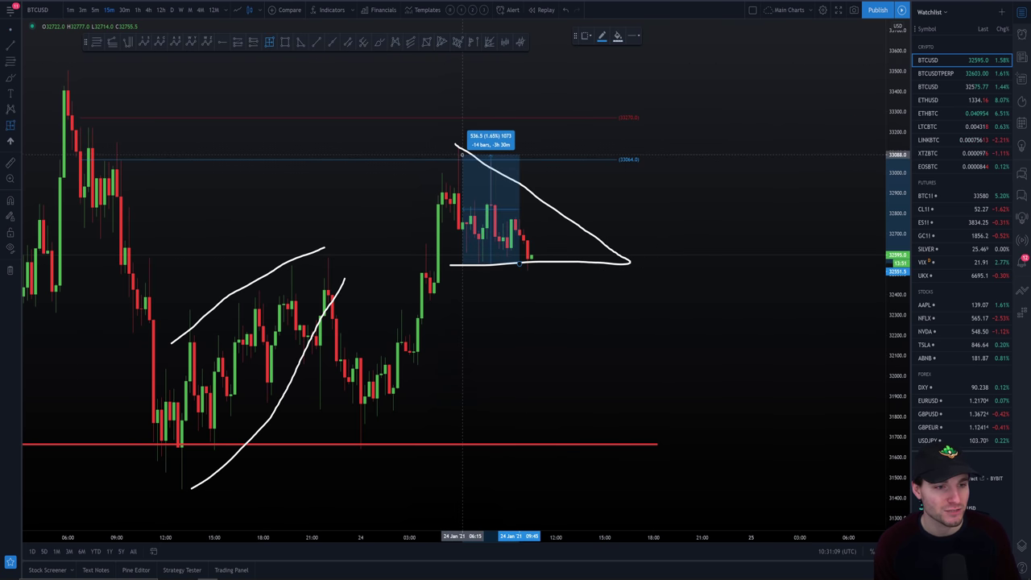
left_click(459, 150)
left_click_drag(502, 216, 616, 167)
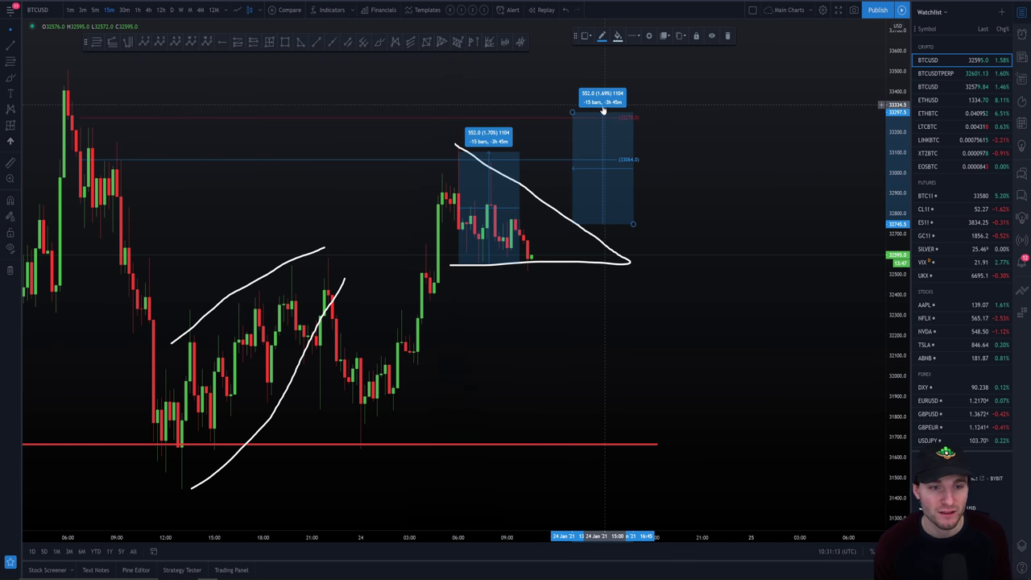
left_click_drag(603, 156, 598, 303)
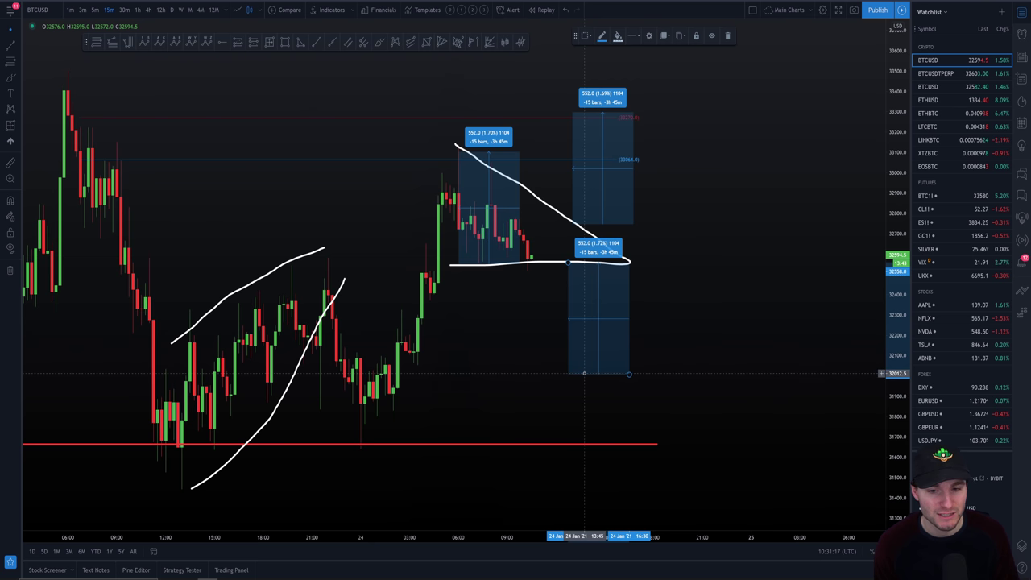
key("Delete")
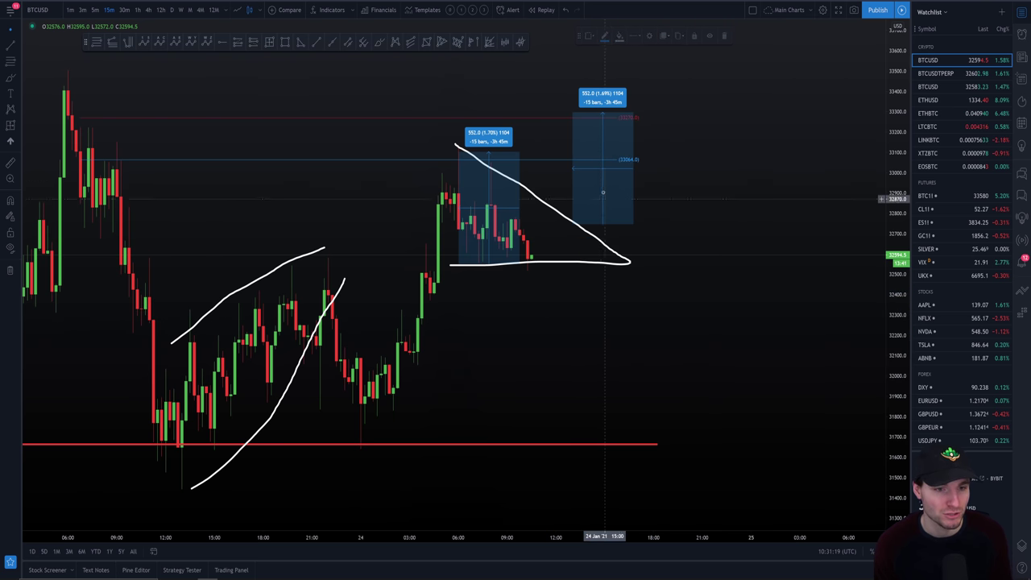
left_click(604, 166)
key("Delete")
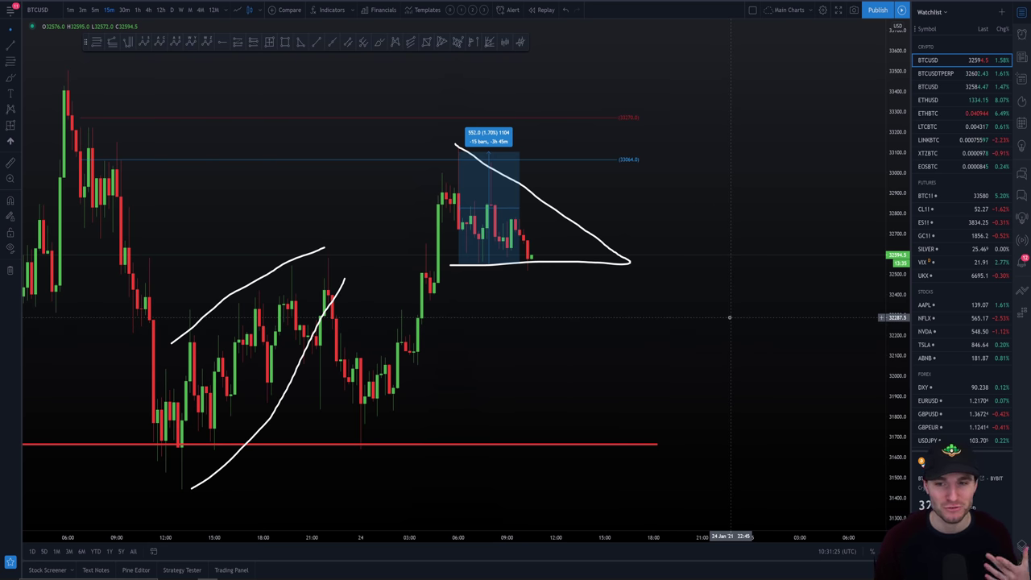
left_click(928, 113)
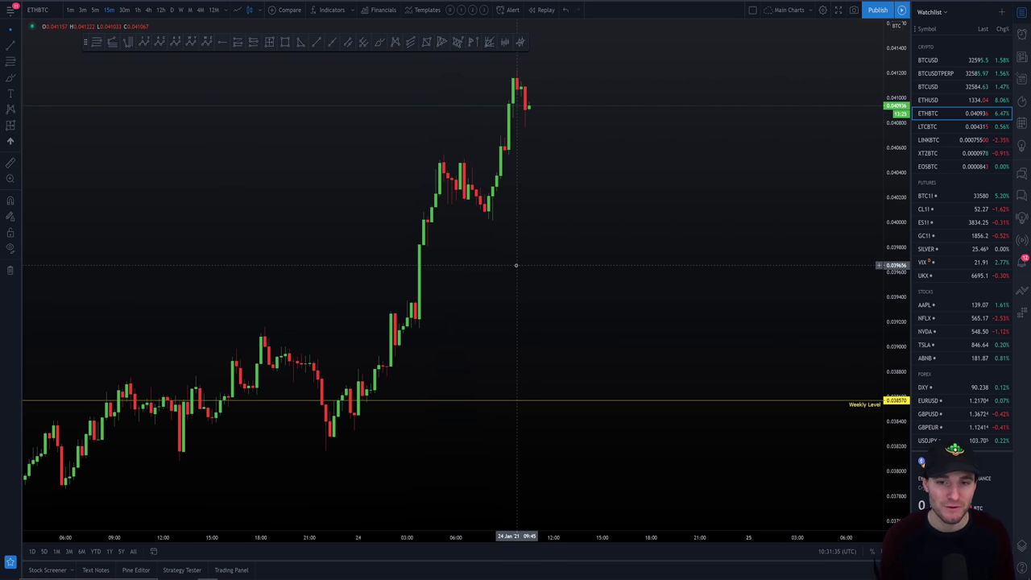
- Switch the chart back to BTCUSD, delete the range measurement, and pan to later bars
left_click(934, 60)
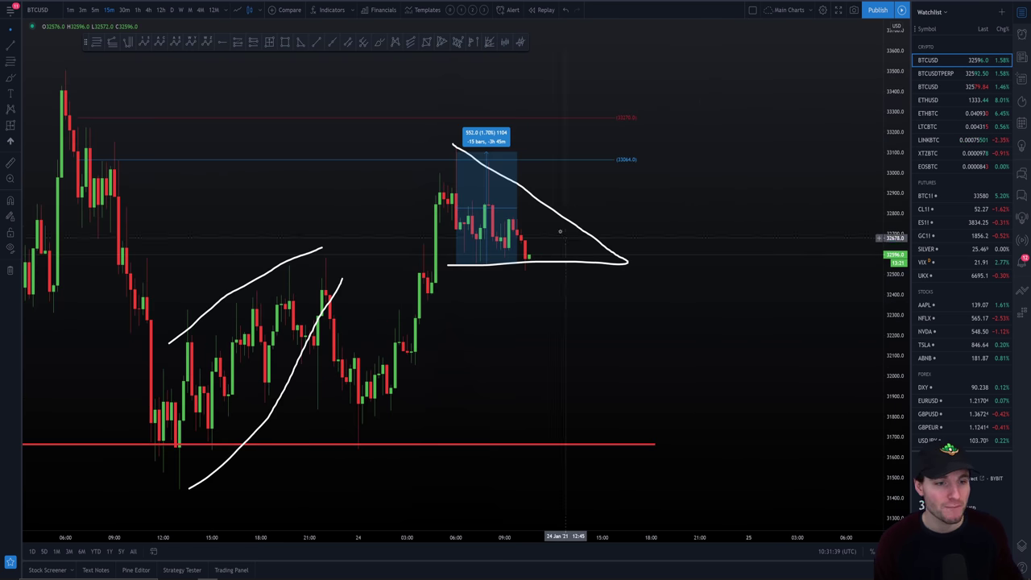
left_click(647, 209)
scroll(736, 228, "up", 2)
left_click_drag(736, 228, 806, 218)
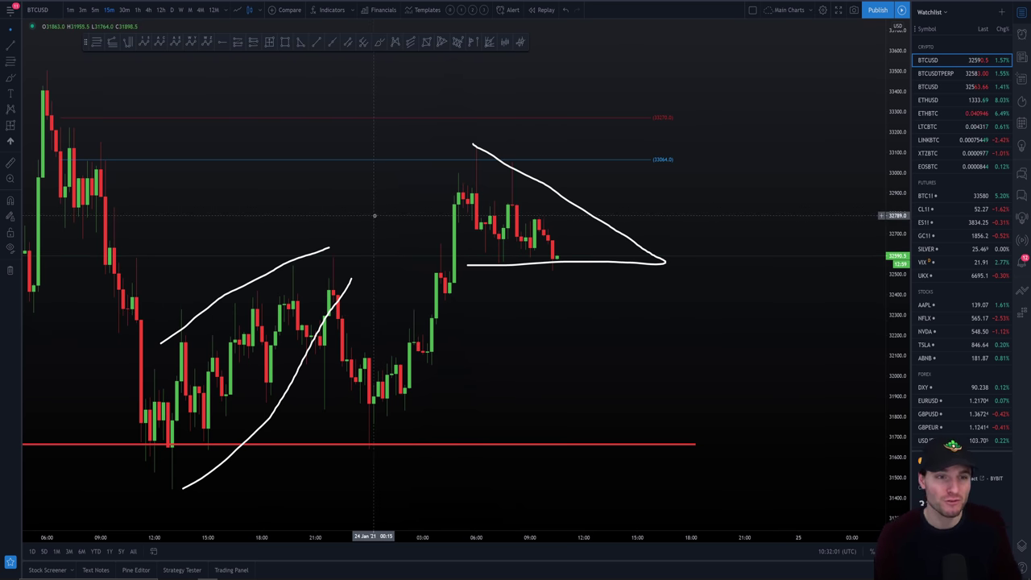
- In Discord, enlarge the posted 294.06% Bybit ROI screenshot
scroll(577, 339, "down", 2)
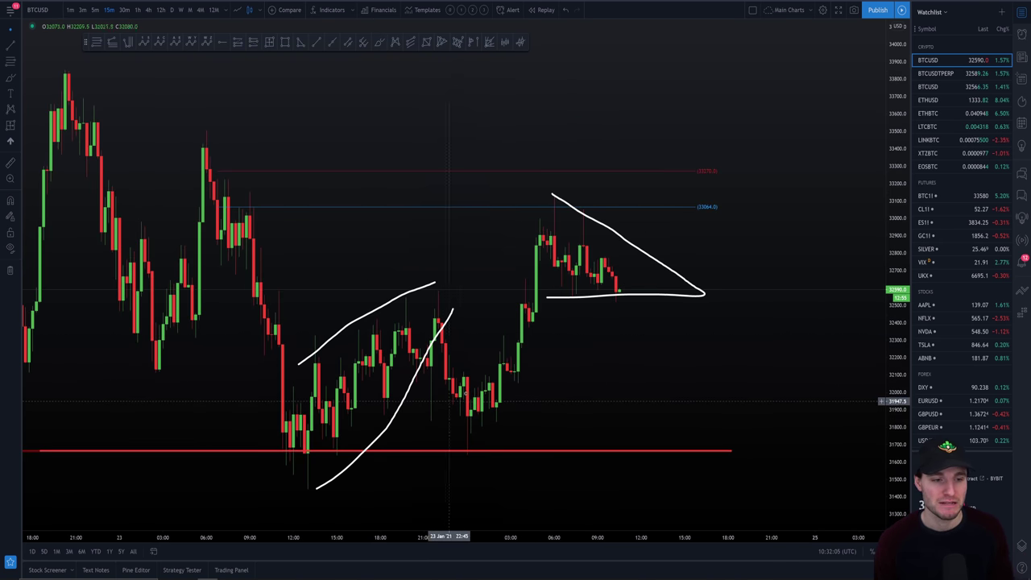
scroll(545, 447, "up", 1)
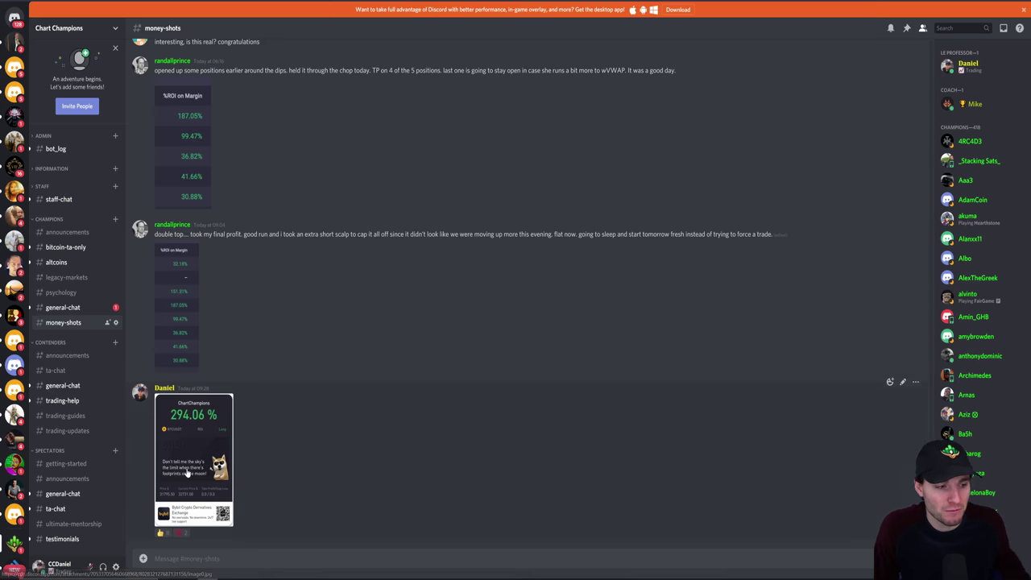
left_click(194, 450)
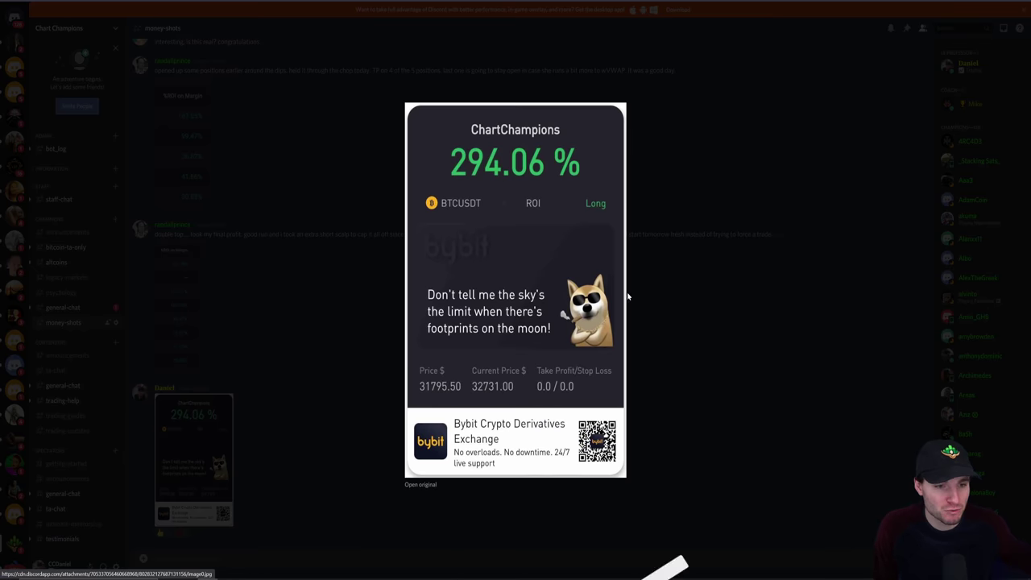
- Close the enlarged 294.06% ROI image preview in Discord
left_click(727, 286)
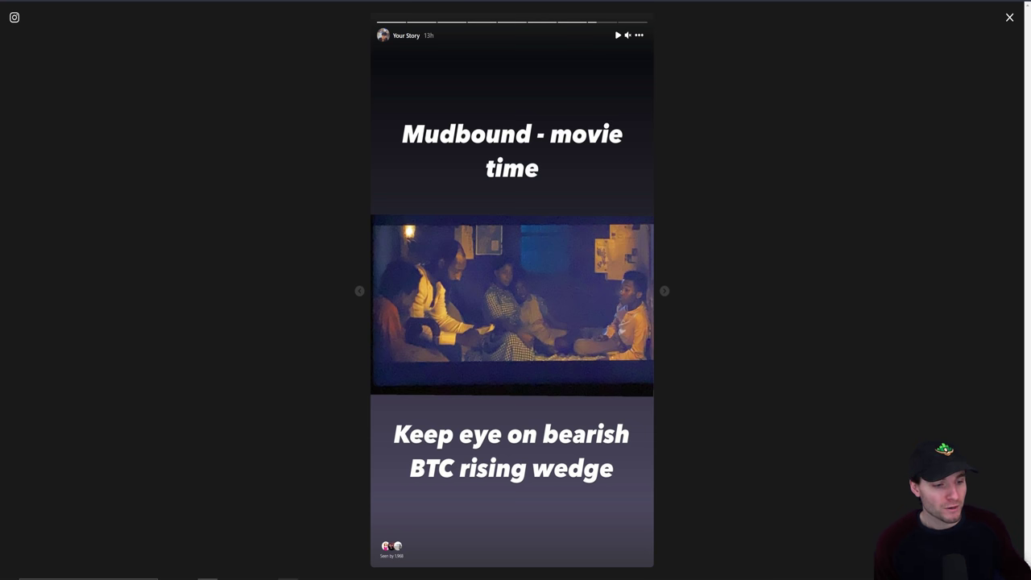
- Bring up the Champions Stream slides, then cycle back through Instagram to the BTCUSD chart
left_click(287, 543)
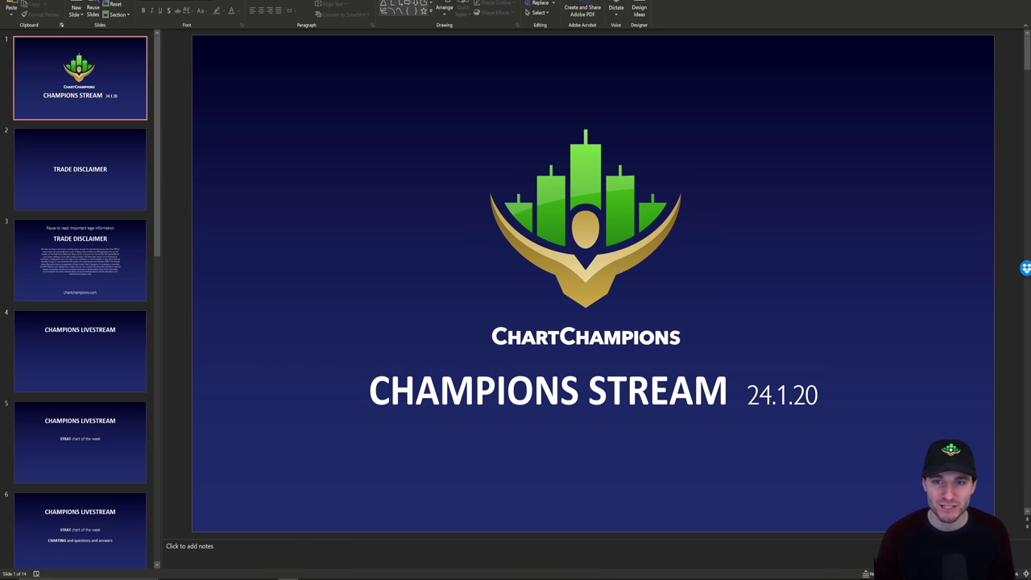
key("alt+Tab")
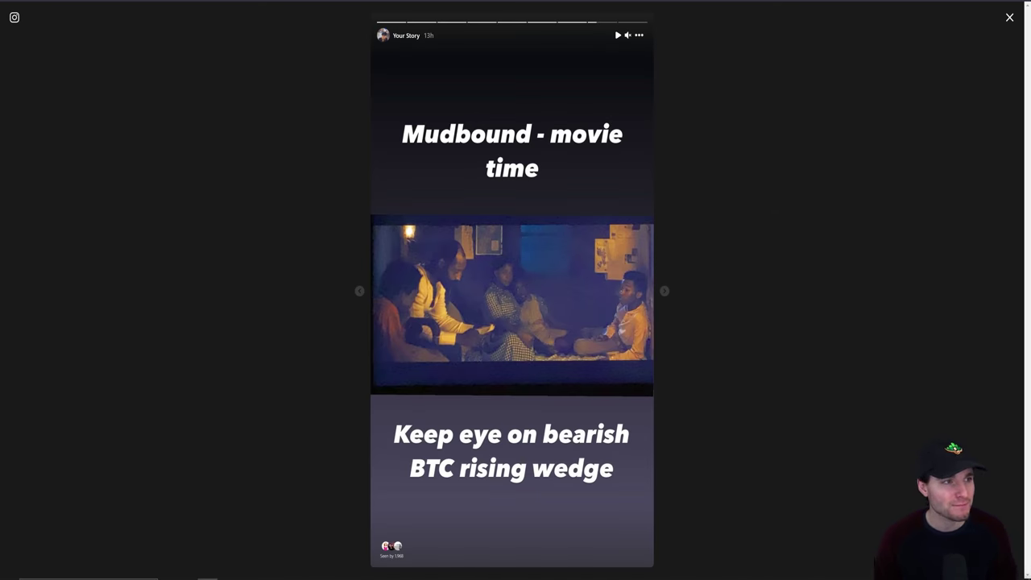
key("alt+Tab")
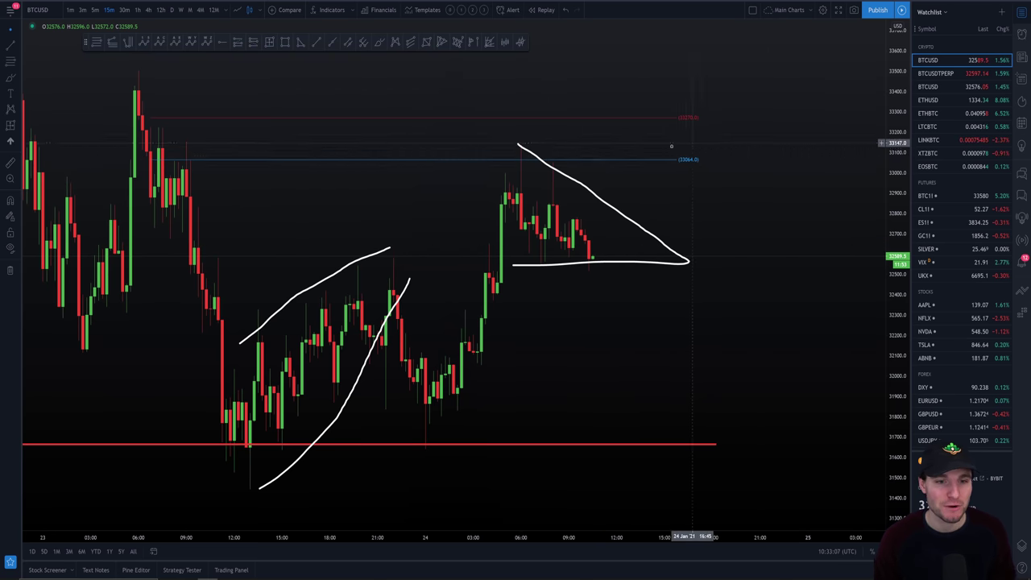
- Zoom and pan the BTCUSD chart to review the wedge, triangle and red support line history
scroll(679, 339, "down", 3)
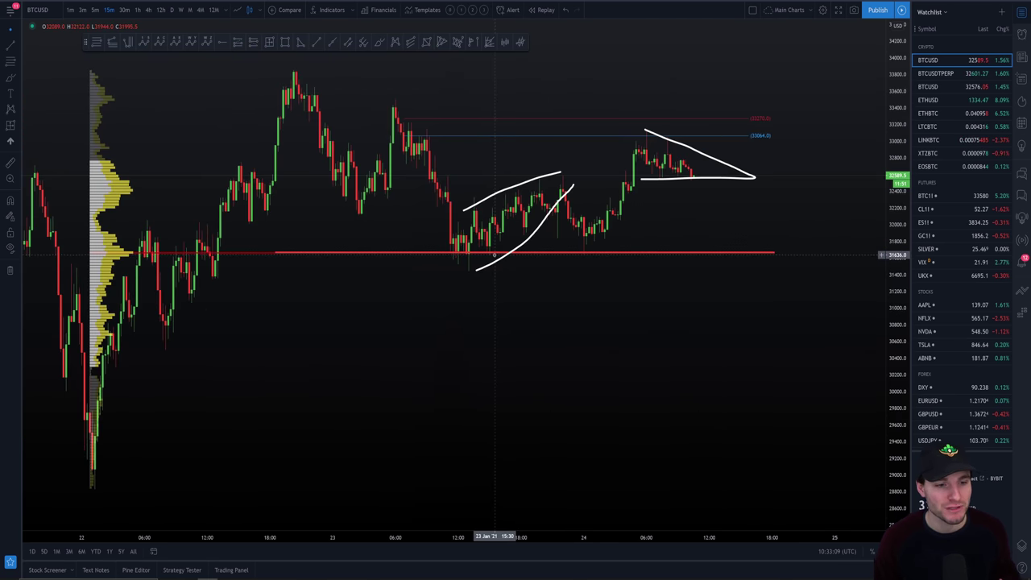
scroll(495, 254, "up", 1)
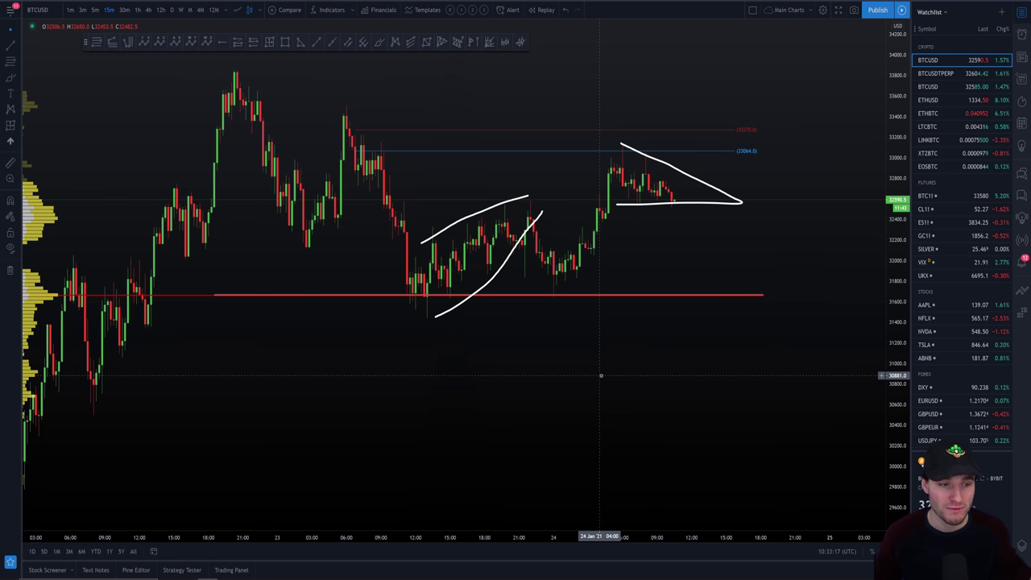
scroll(601, 375, "up", 3)
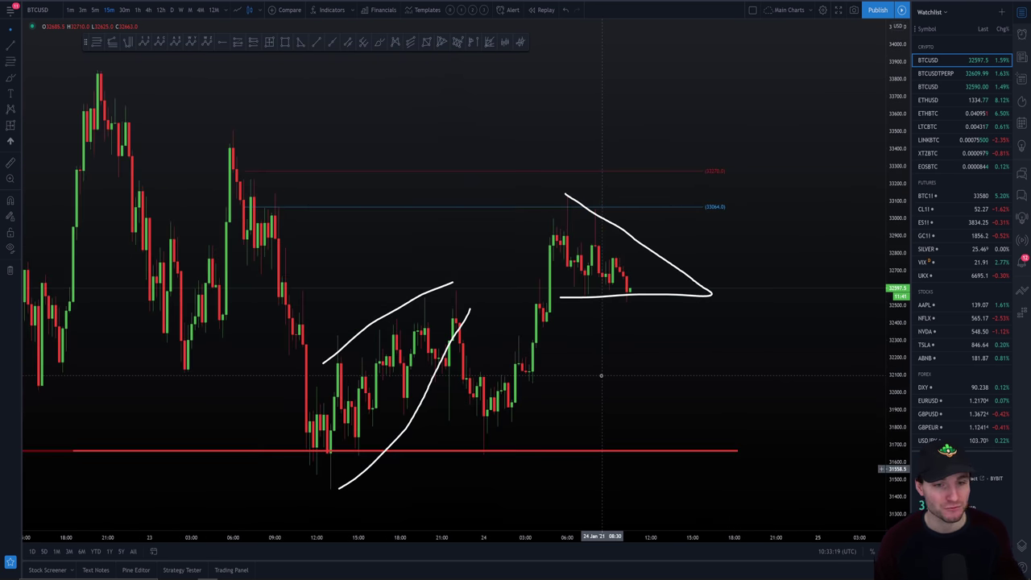
scroll(516, 347, "up", 1)
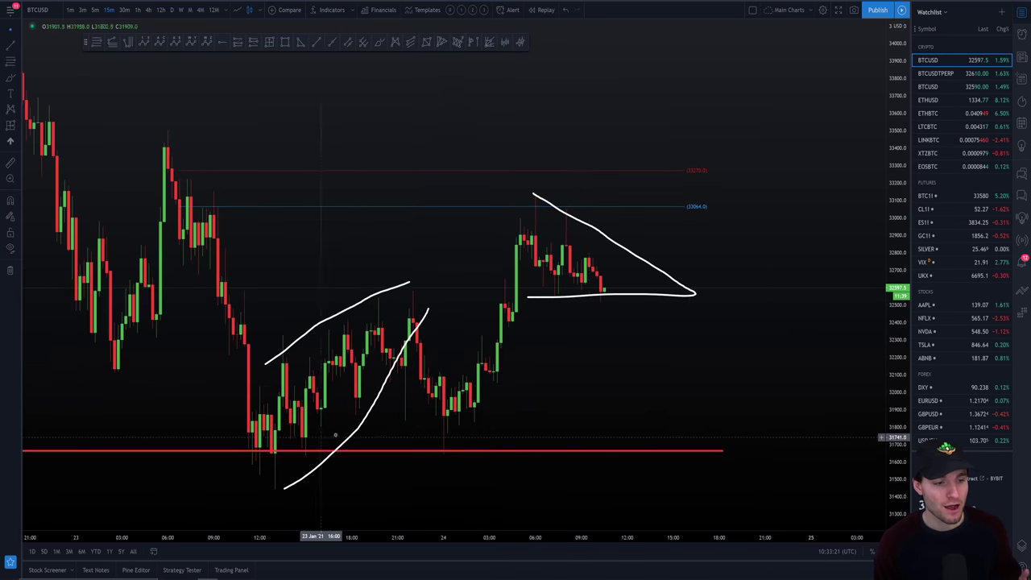
scroll(330, 346, "down", 3)
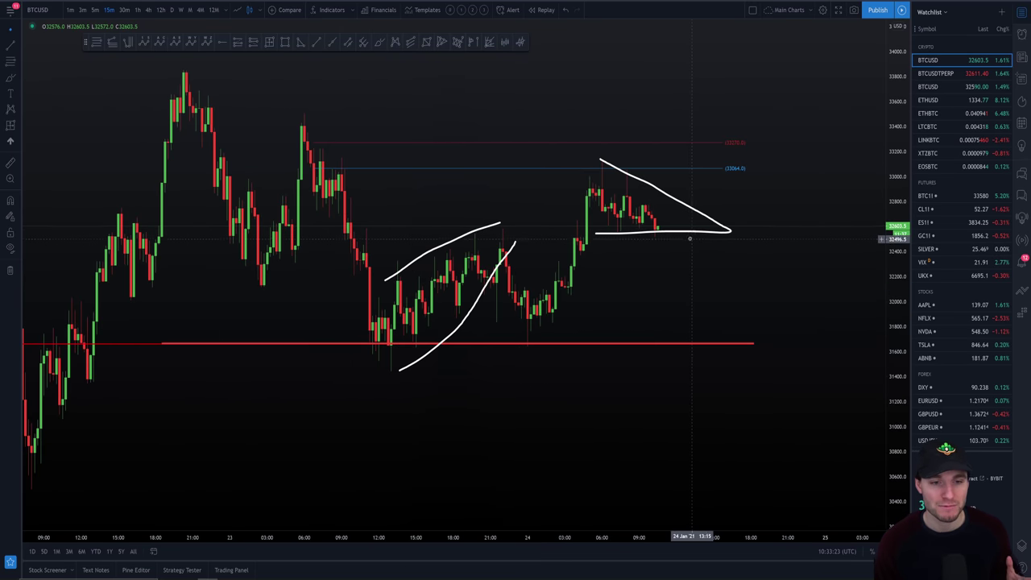
scroll(666, 232, "down", 1)
left_click_drag(724, 223, 707, 223)
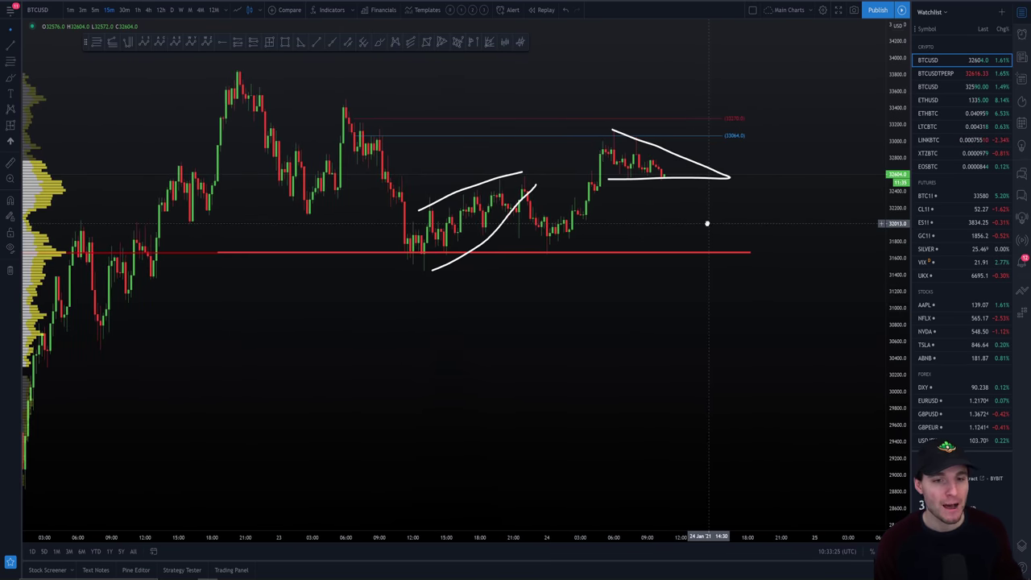